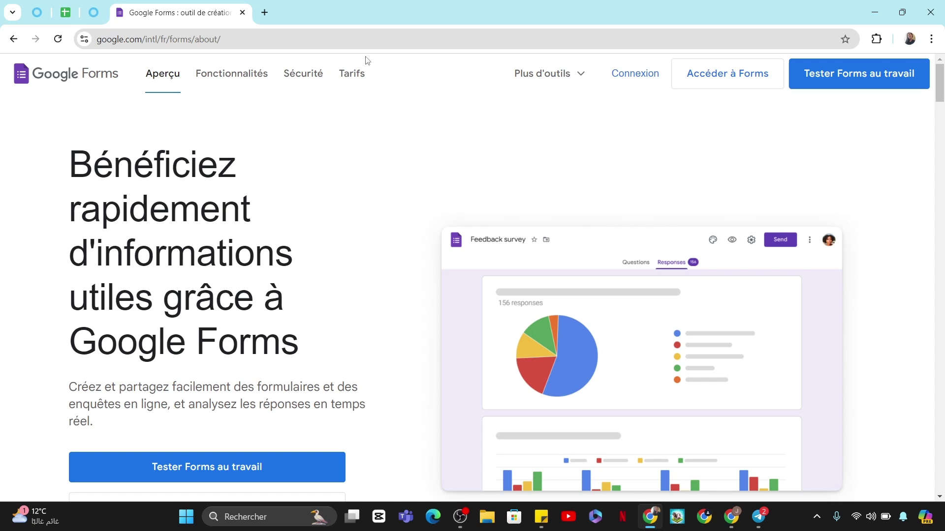
{"action": "scroll", "coordinate": [367, 60], "scroll_direction": "down", "scroll_amount": 1}
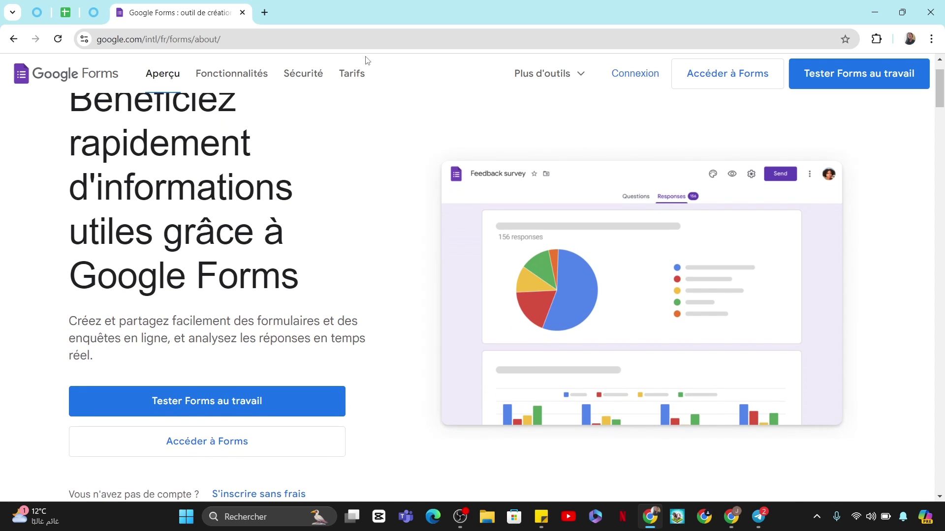
{"action": "scroll", "coordinate": [367, 60], "scroll_direction": "down", "scroll_amount": 2}
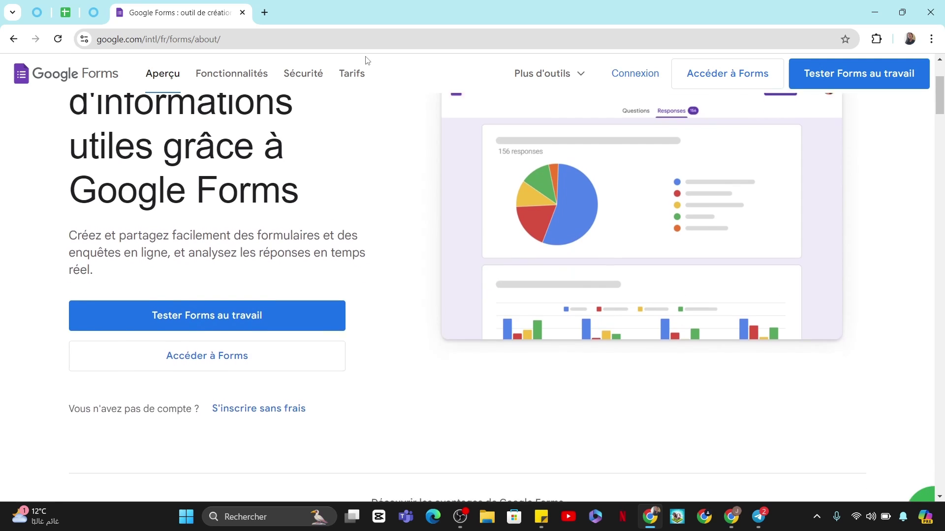
{"action": "scroll", "coordinate": [366, 60], "scroll_direction": "up", "scroll_amount": 2}
{"action": "scroll", "coordinate": [366, 60], "scroll_direction": "up", "scroll_amount": 1}
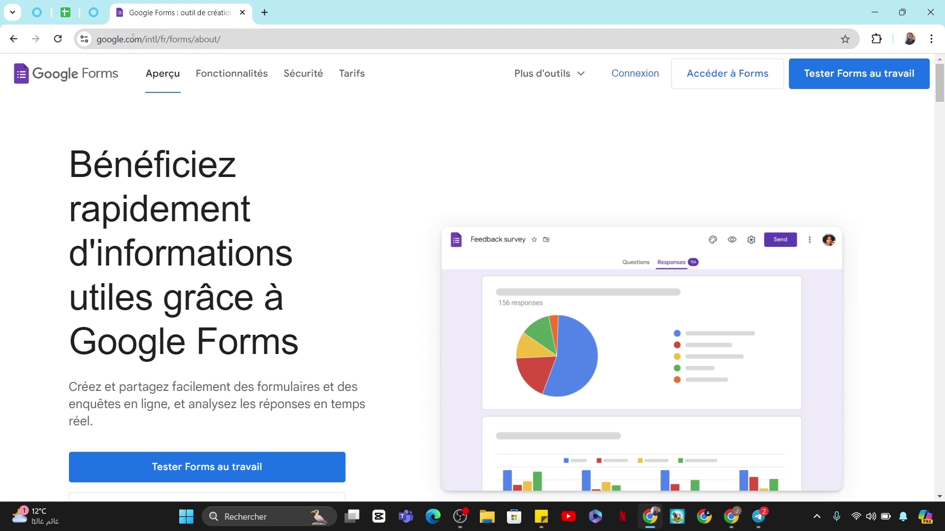
Step: Search Google for "google form" in a new tab, open the Google Forms overview page and sign in
{"action": "left_click", "coordinate": [270, 12]}
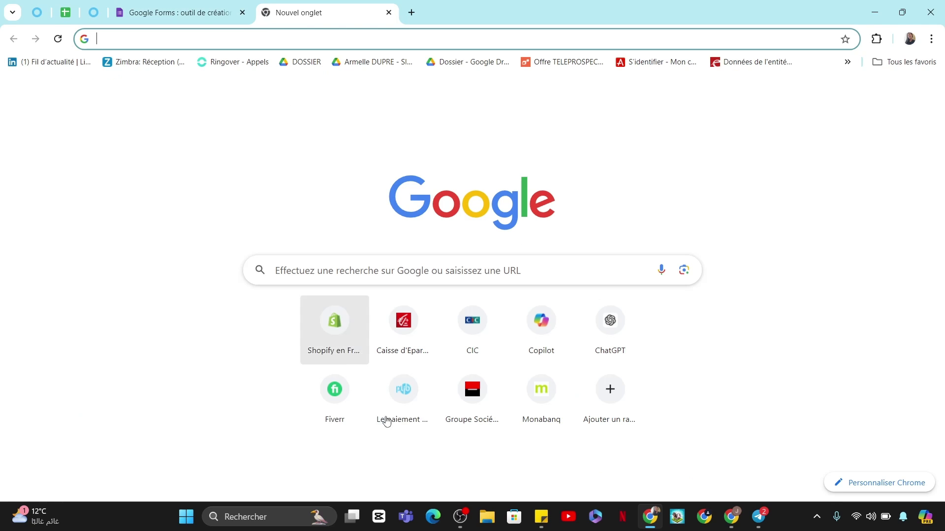
{"action": "left_click", "coordinate": [349, 281]}
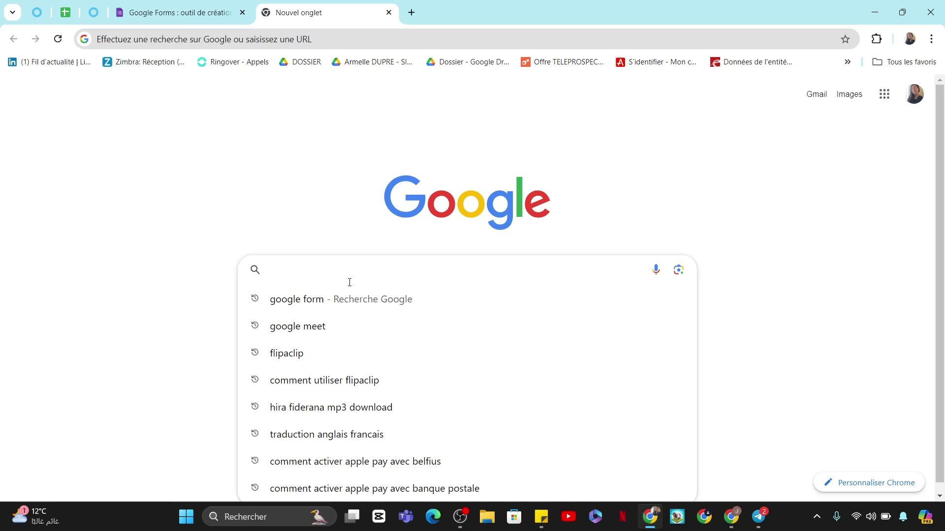
{"action": "left_click", "coordinate": [329, 300]}
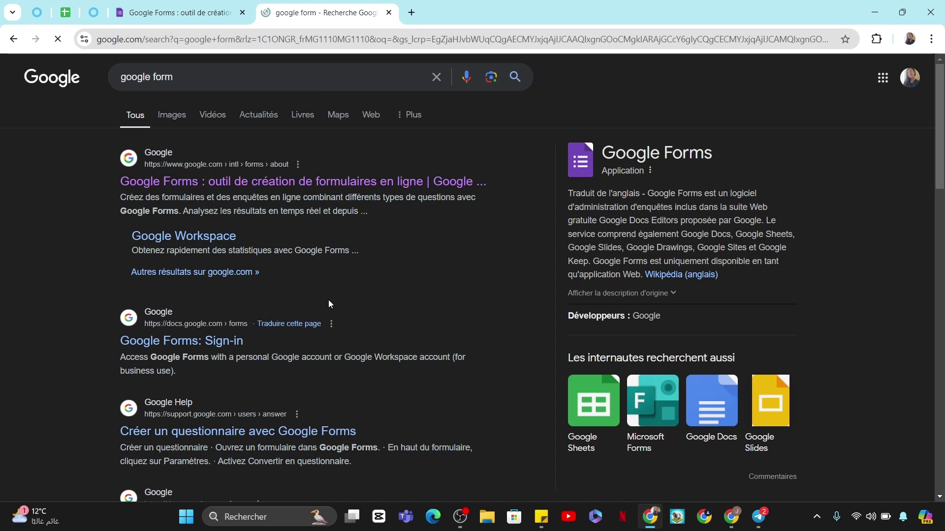
{"action": "left_click", "coordinate": [246, 183]}
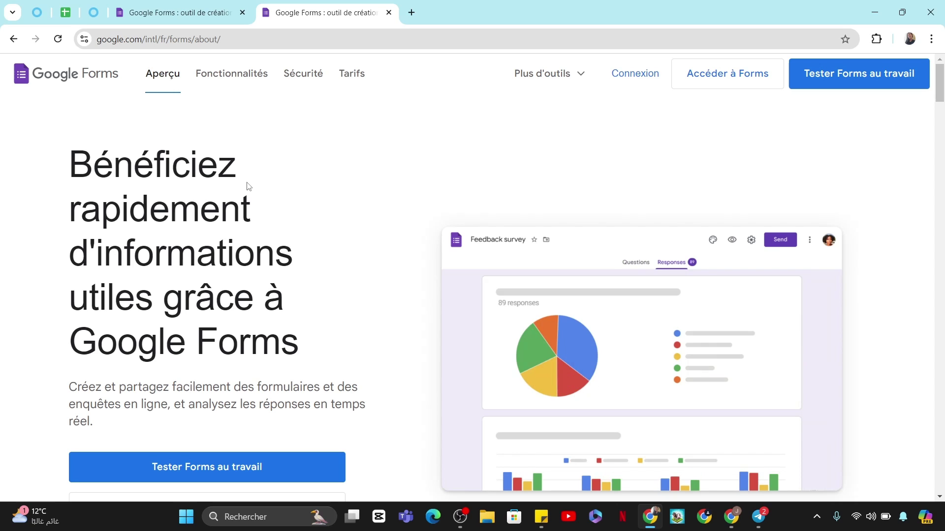
{"action": "left_click", "coordinate": [645, 75]}
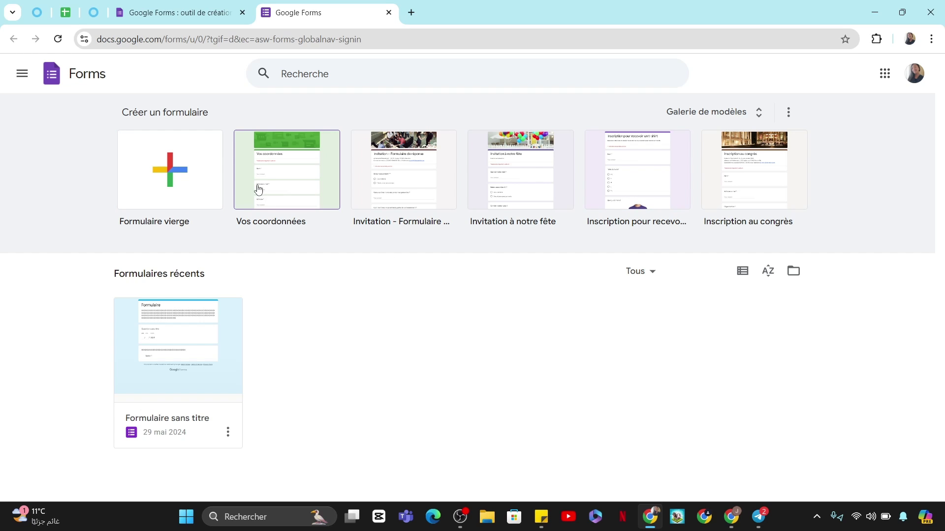
Step: Create a form from the Vos coordonnées template and look through its questions, responses and settings
{"action": "left_click", "coordinate": [284, 187]}
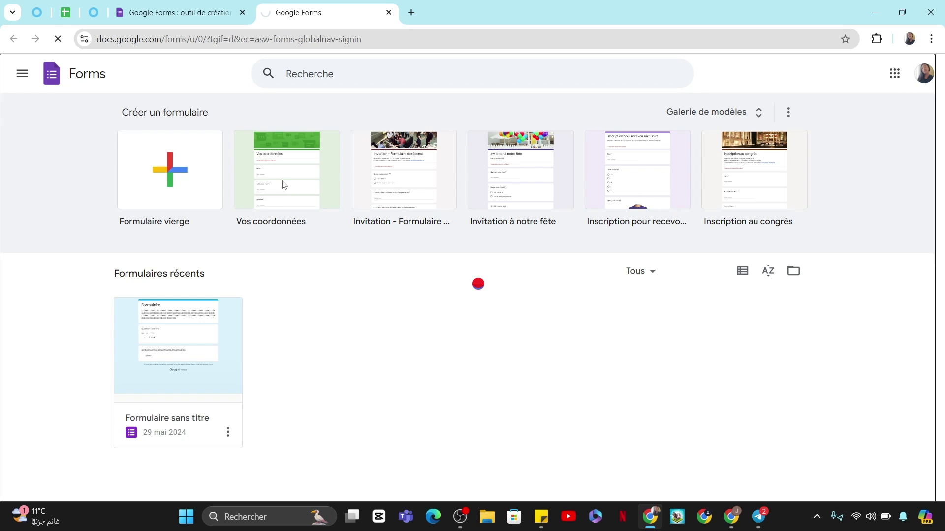
{"action": "scroll", "coordinate": [304, 311], "scroll_direction": "down", "scroll_amount": 3}
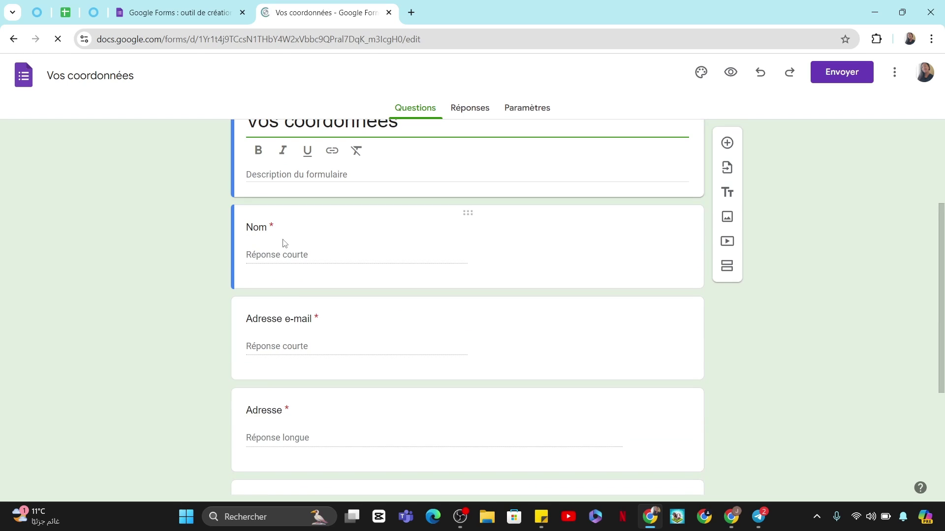
{"action": "scroll", "coordinate": [293, 343], "scroll_direction": "down", "scroll_amount": 4}
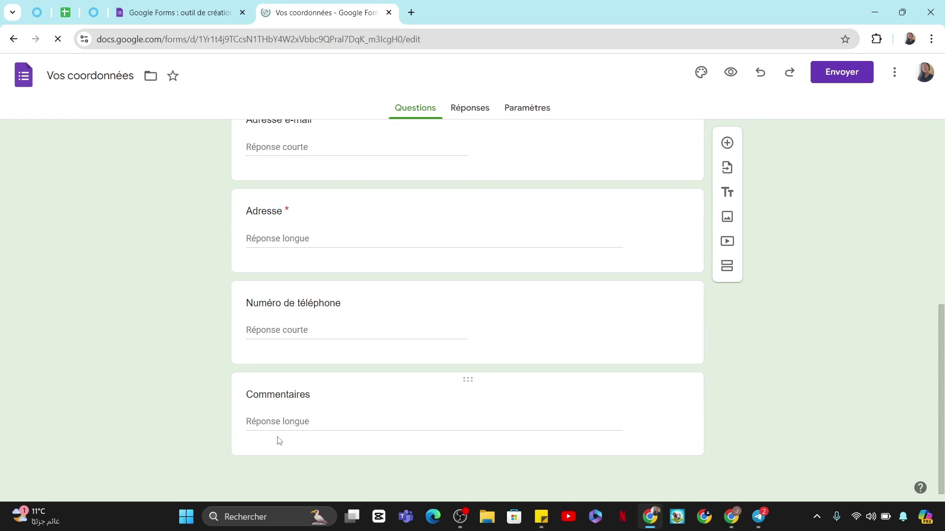
{"action": "left_click", "coordinate": [490, 108]}
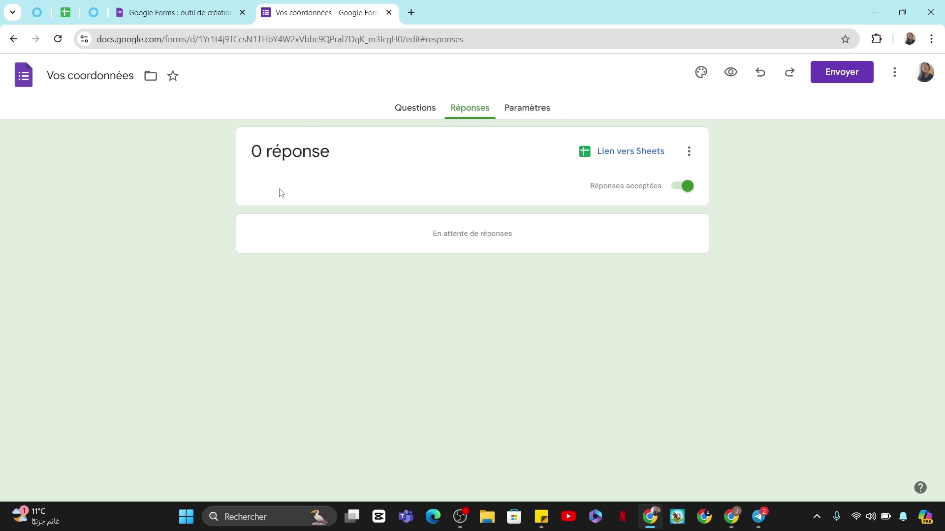
{"action": "left_click", "coordinate": [527, 108]}
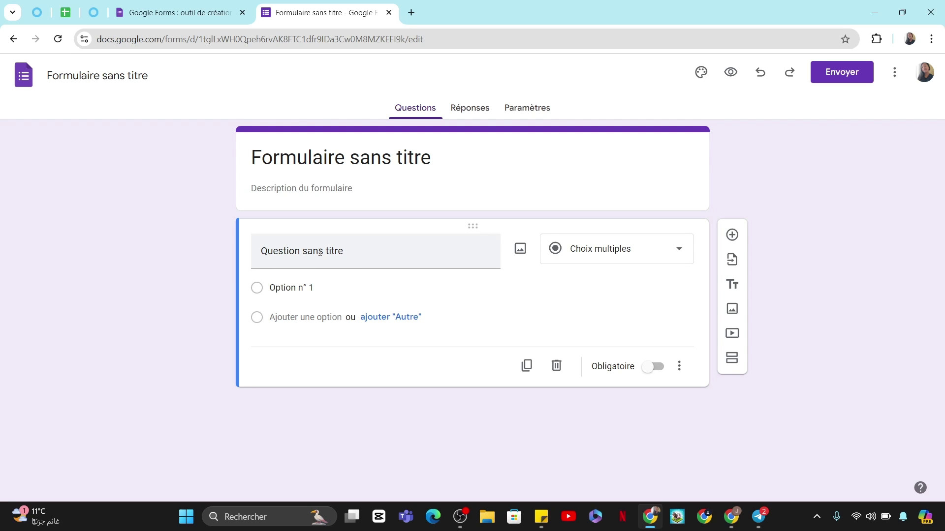
Step: Replace the untitled question's text in the blank form with "Donnez nous votre adresse mail"
{"action": "left_click", "coordinate": [320, 252]}
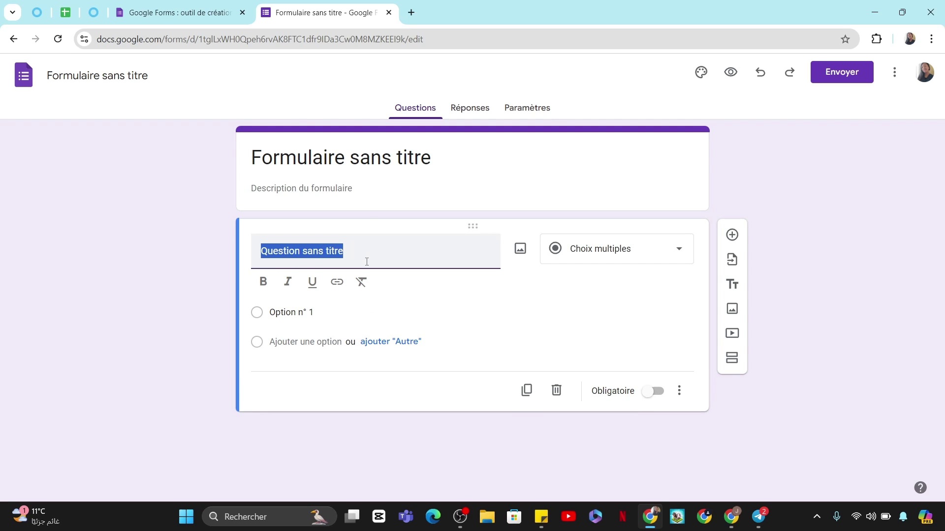
{"action": "type", "text": "Donnez no"}
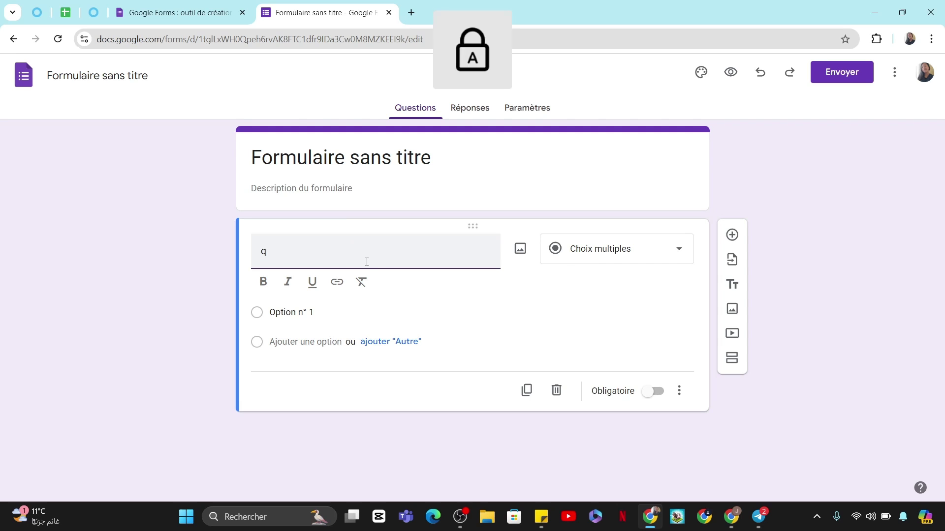
{"action": "type", "text": "us votre"}
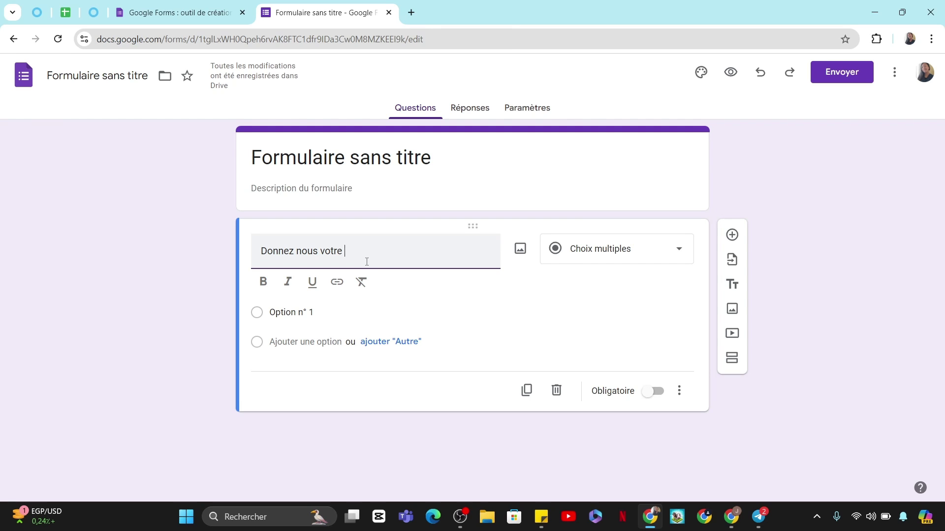
{"action": "type", "text": " adresse mail"}
Step: Make the e-mail address question a required short answer (Réponse courte) and add a new question below it
{"action": "left_click", "coordinate": [614, 253]}
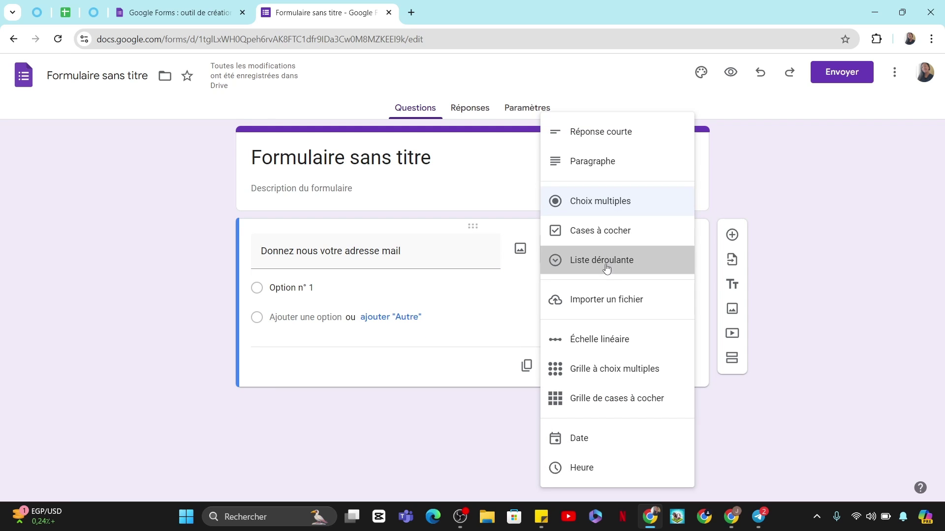
{"action": "left_click", "coordinate": [606, 265]}
{"action": "left_click", "coordinate": [607, 261]}
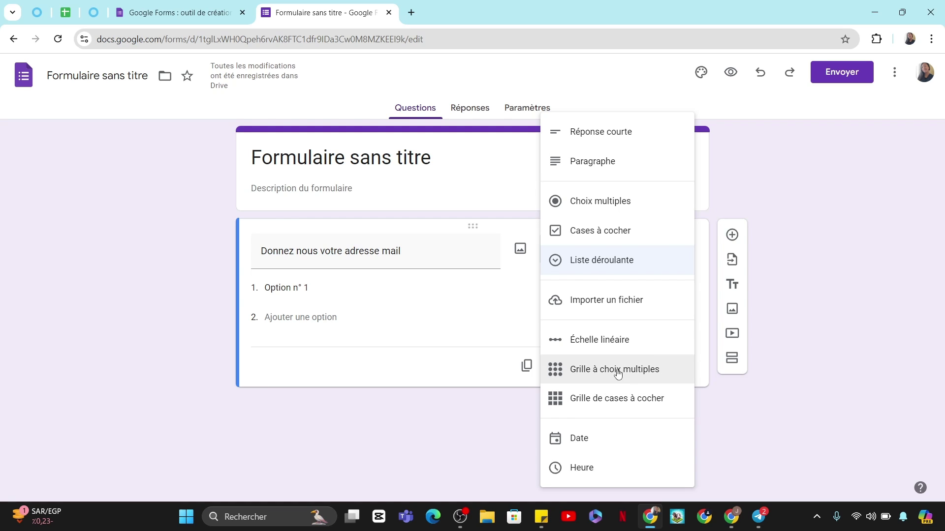
{"action": "left_click", "coordinate": [645, 132]}
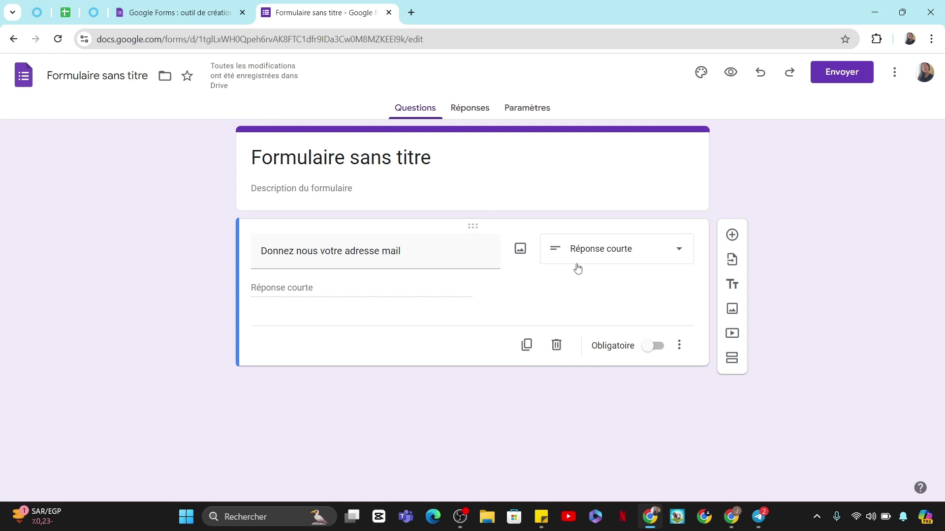
{"action": "left_click", "coordinate": [653, 346]}
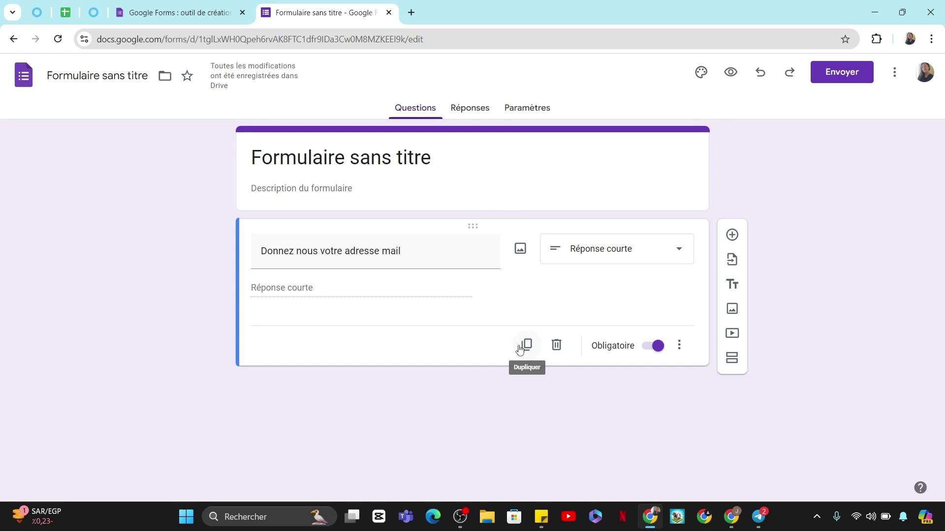
{"action": "left_click", "coordinate": [732, 236]}
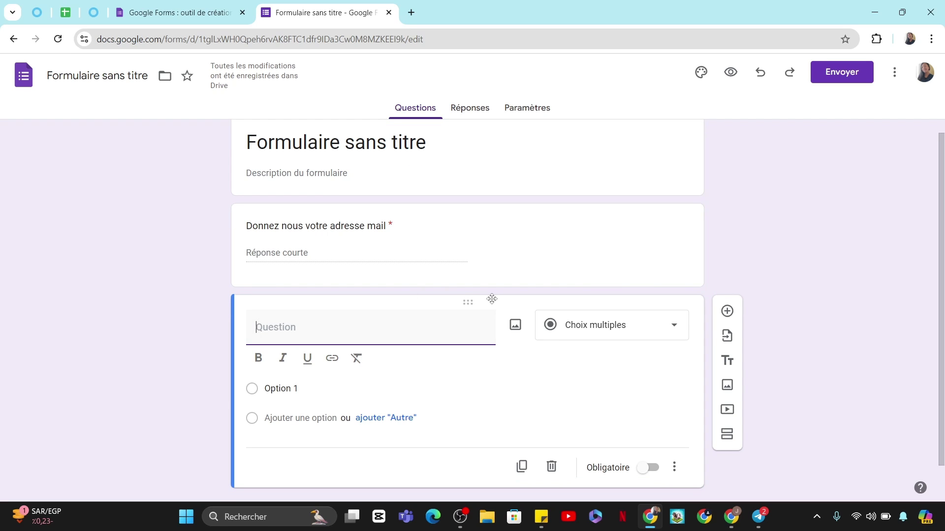
Step: Change the title at the head of the form to "Questions"
{"action": "scroll", "coordinate": [405, 340], "scroll_direction": "up", "scroll_amount": 1}
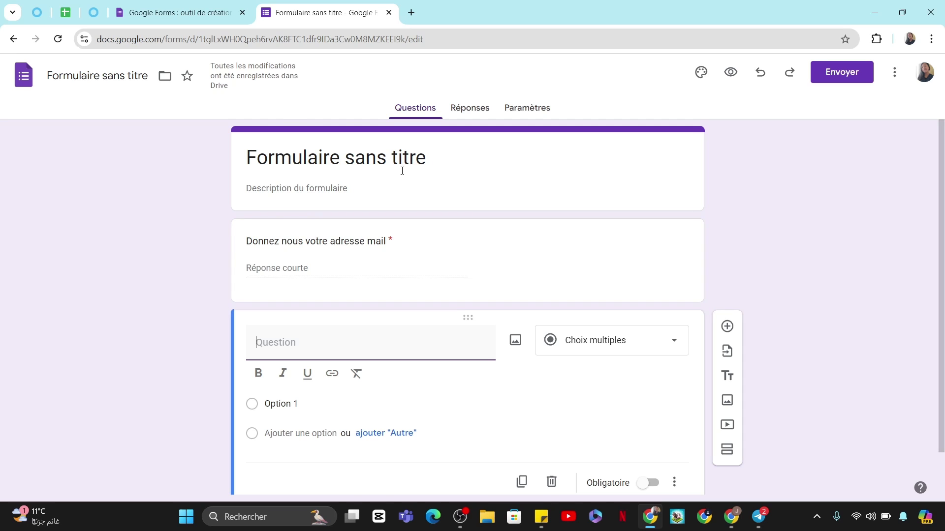
{"action": "left_click", "coordinate": [335, 156]}
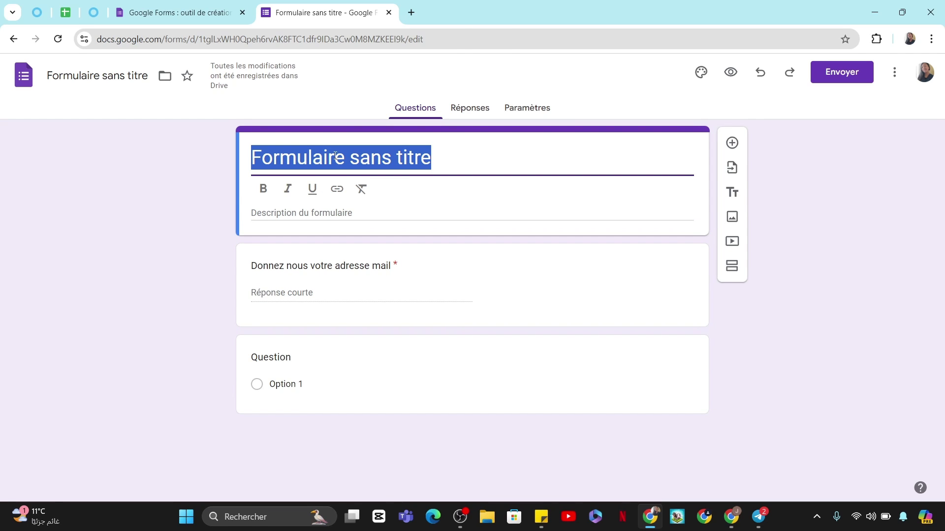
{"action": "key", "text": "Caps_Lock"}
{"action": "type", "text": "Q"}
{"action": "key", "text": "Caps_Lock"}
{"action": "type", "text": "y"}
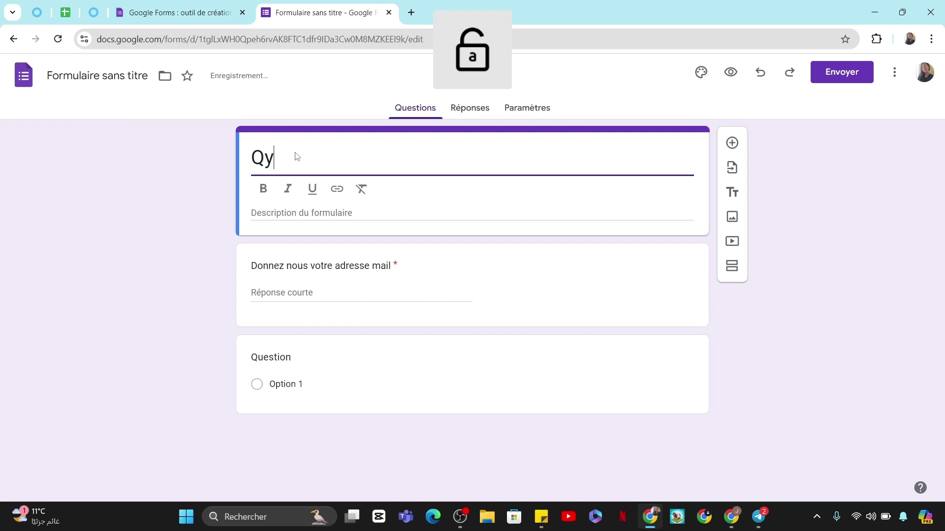
{"action": "key", "text": "BackSpace"}
{"action": "type", "text": "uestions"}
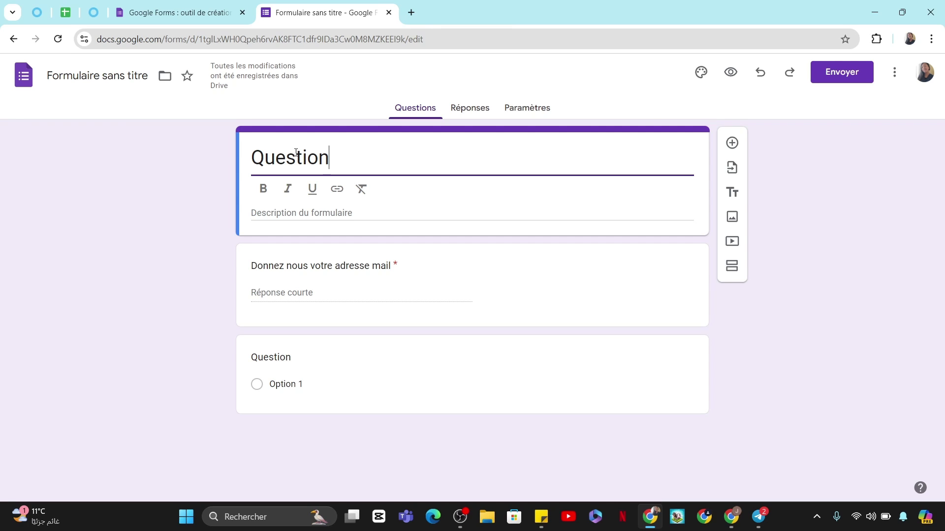
Step: Fill the form description with a placeholder line of repeated "x" characters
{"action": "left_click", "coordinate": [287, 214]}
{"action": "type", "text": "xxxxxxxxxx"}
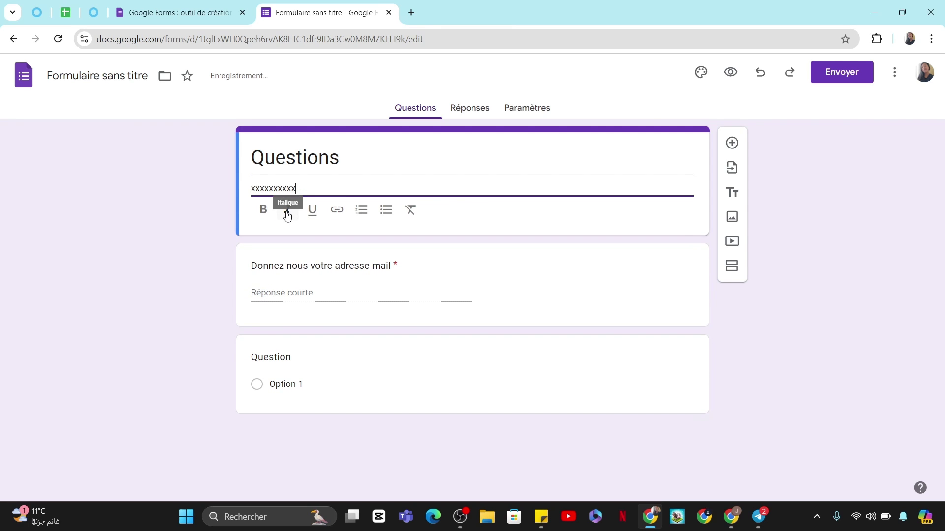
{"action": "type", "text": "xxxxxxxxxxxxxxxxxxxxxxxxxxxxxxxxxxxxxxxxxxxxxxxxx"}
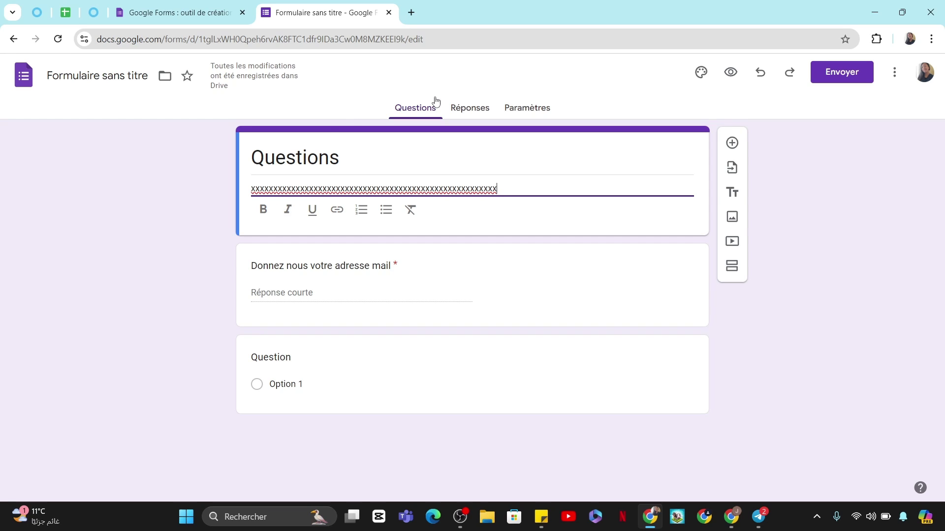
Step: Set the form's theme colour to teal green and the header font to Georgia
{"action": "left_click", "coordinate": [702, 74]}
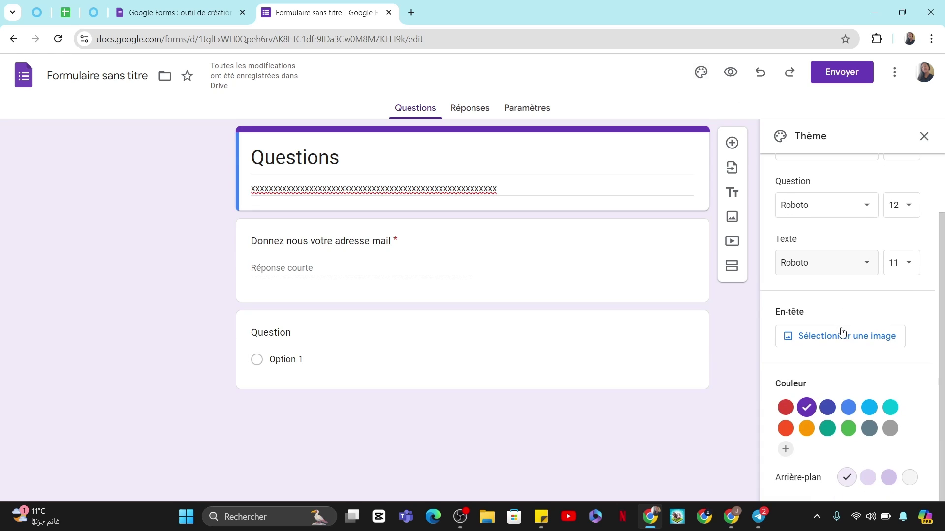
{"action": "left_click", "coordinate": [828, 430]}
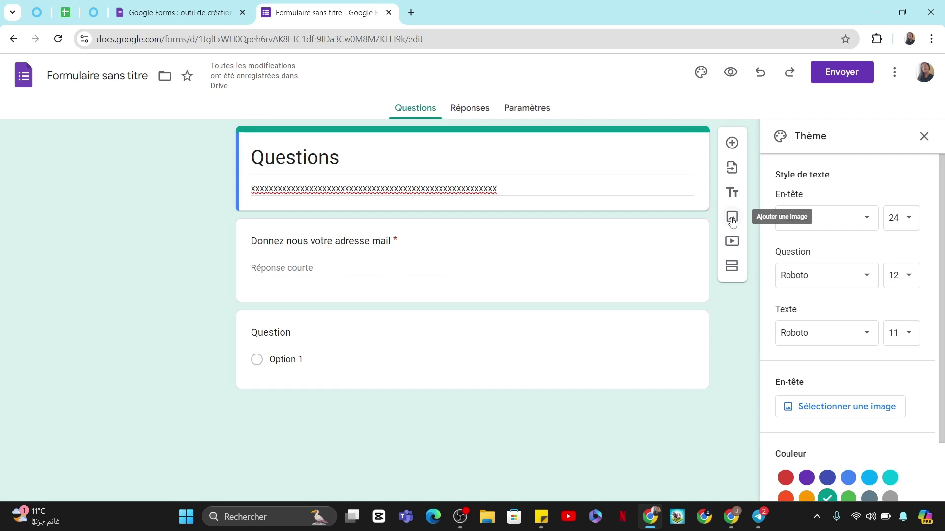
{"action": "left_click", "coordinate": [826, 221]}
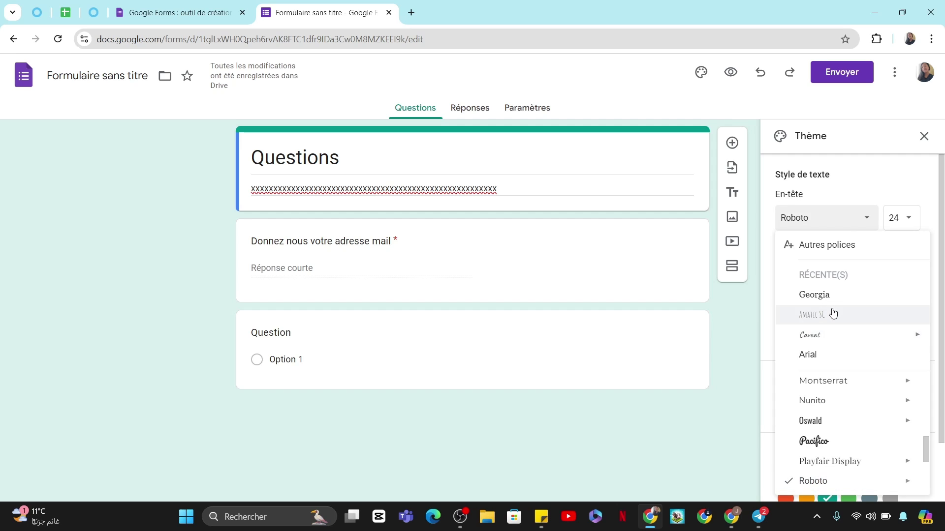
{"action": "left_click", "coordinate": [833, 312]}
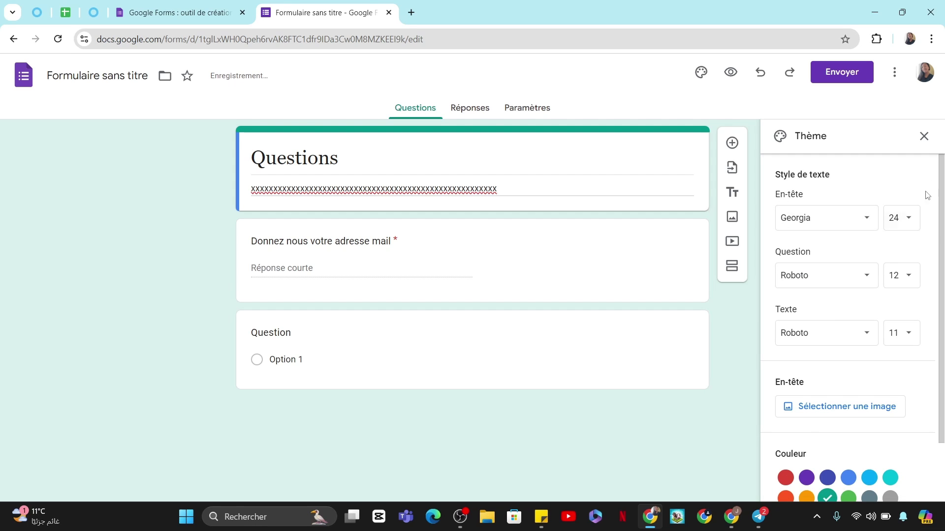
Step: Set the theme's question font to Caveat at size 16 and select the e-mail address question
{"action": "left_click", "coordinate": [907, 219]}
{"action": "left_click", "coordinate": [815, 285]}
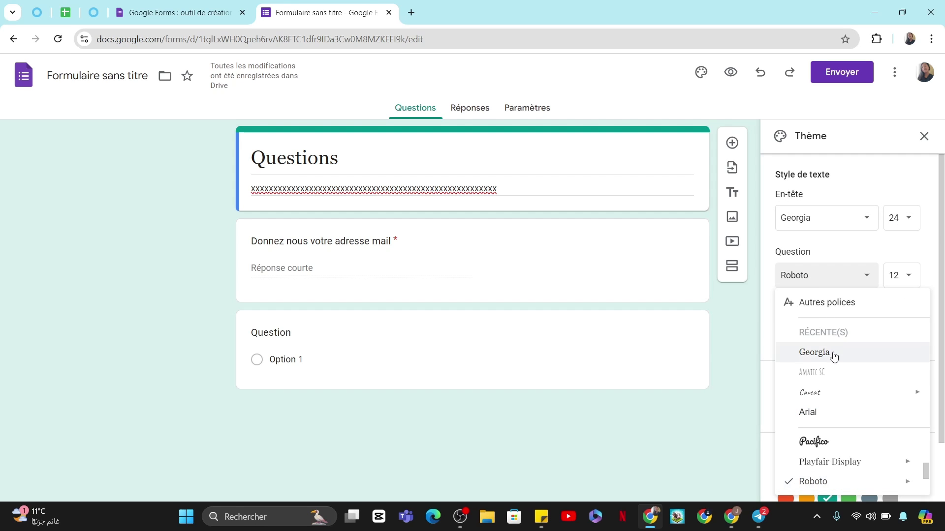
{"action": "left_click", "coordinate": [836, 392]}
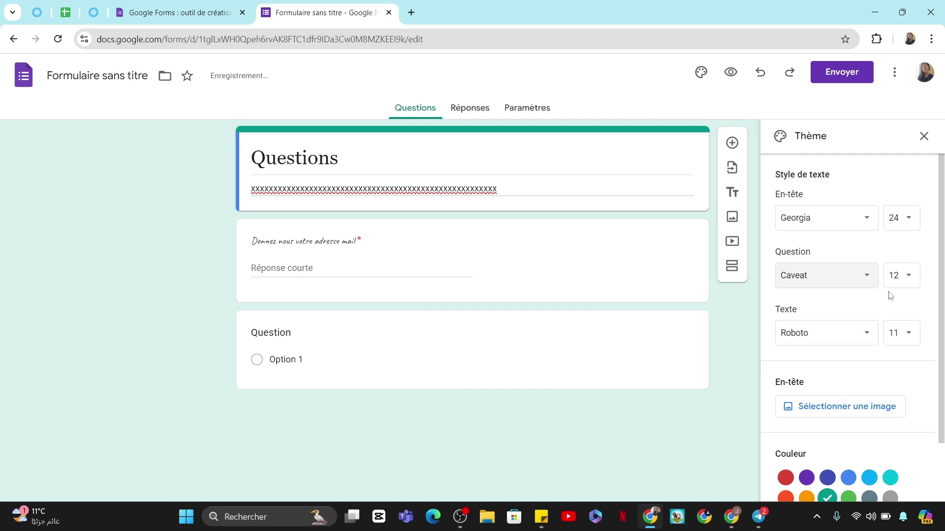
{"action": "left_click", "coordinate": [894, 280]}
{"action": "left_click", "coordinate": [901, 379]}
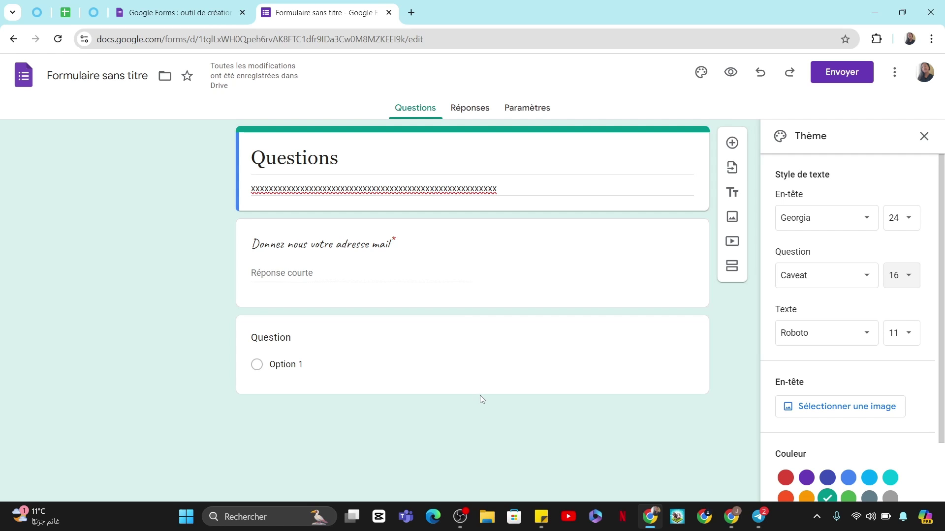
{"action": "left_click", "coordinate": [489, 254]}
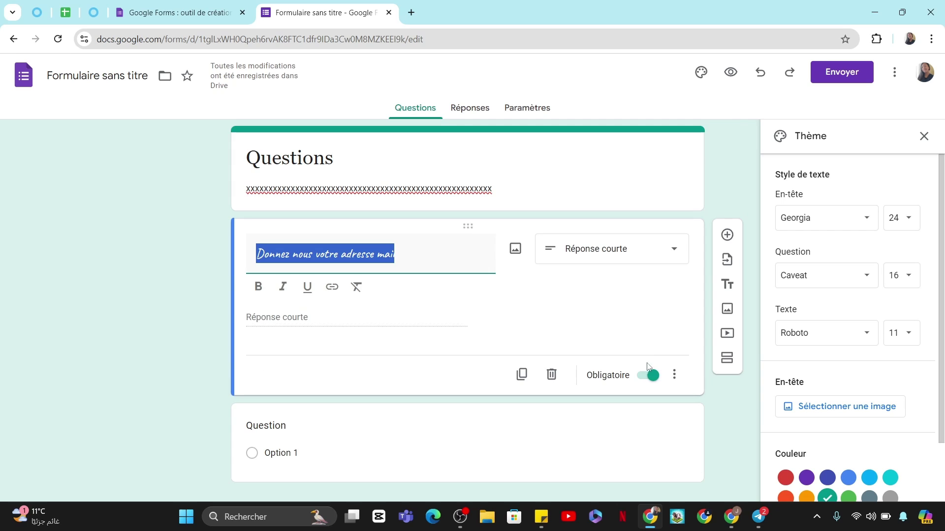
Step: Switch the required setting of the e-mail address question off and back on
{"action": "left_click", "coordinate": [645, 377]}
{"action": "left_click", "coordinate": [647, 353]}
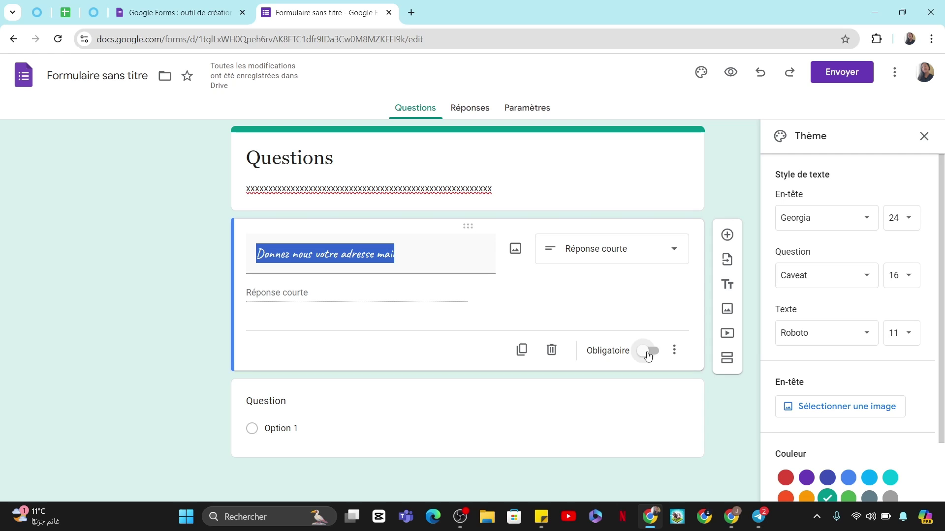
{"action": "left_click", "coordinate": [647, 352]}
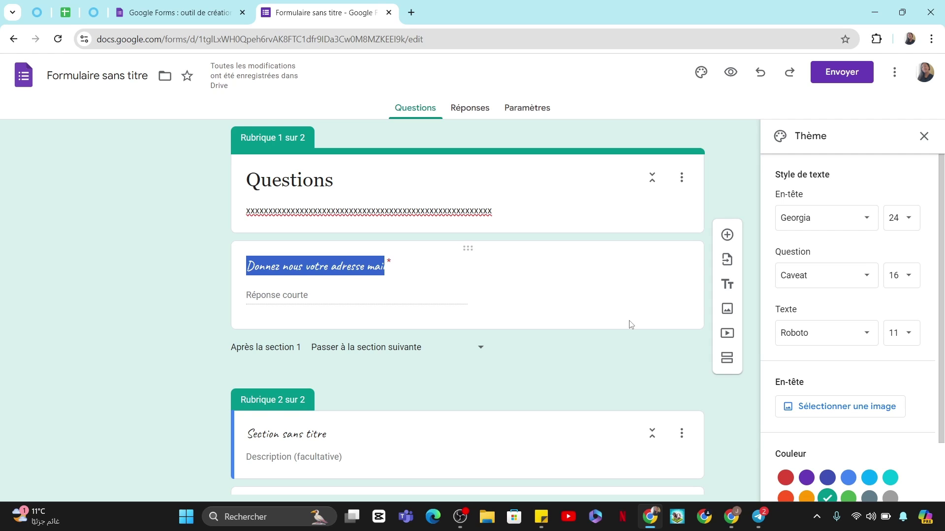
Step: View the options available for the untitled second section and select the question below it
{"action": "scroll", "coordinate": [630, 324], "scroll_direction": "down", "scroll_amount": 2}
{"action": "left_click", "coordinate": [682, 322]}
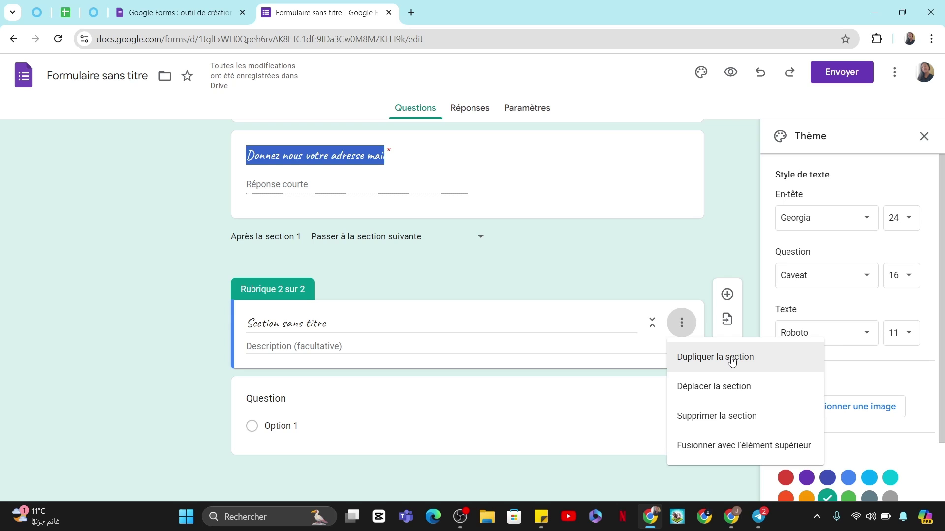
{"action": "left_click", "coordinate": [625, 382]}
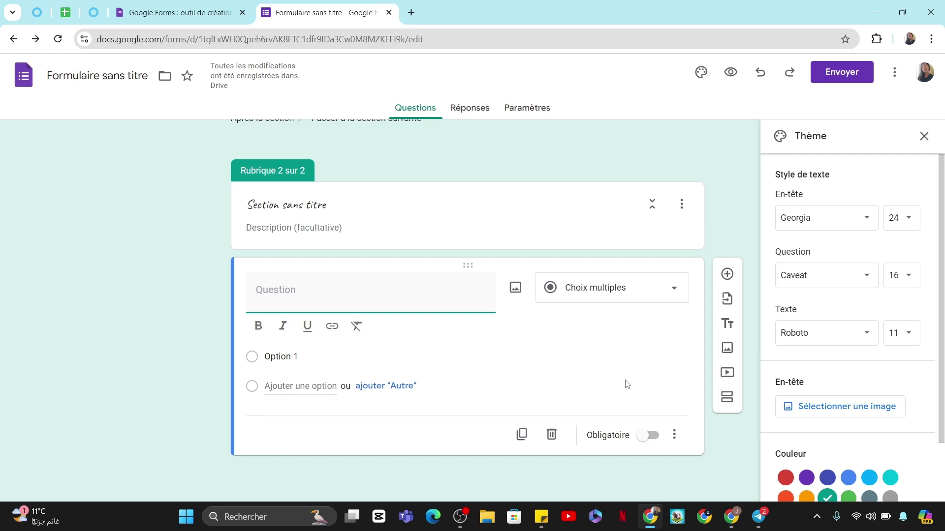
Step: Preview the form as respondents see it and return to the beginning of the form in the editor
{"action": "left_click", "coordinate": [730, 72]}
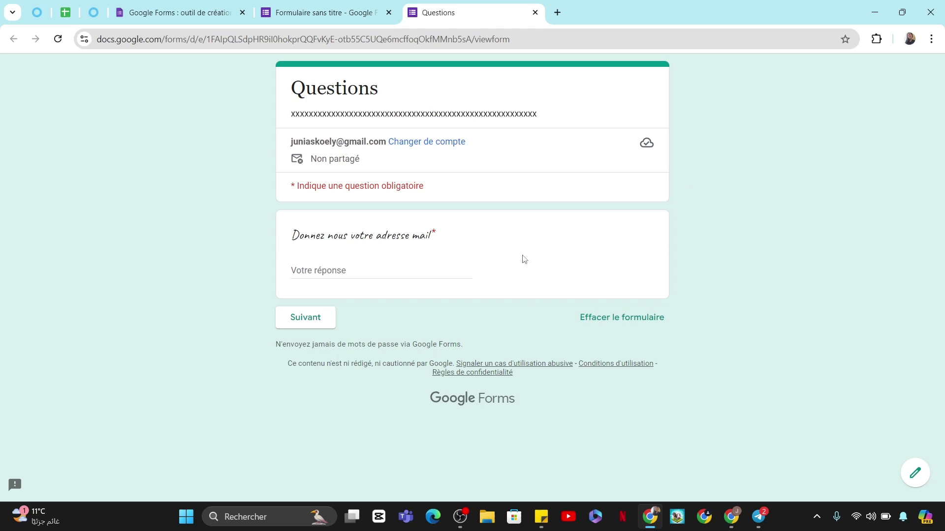
{"action": "key", "text": "ctrl+shift+Tab"}
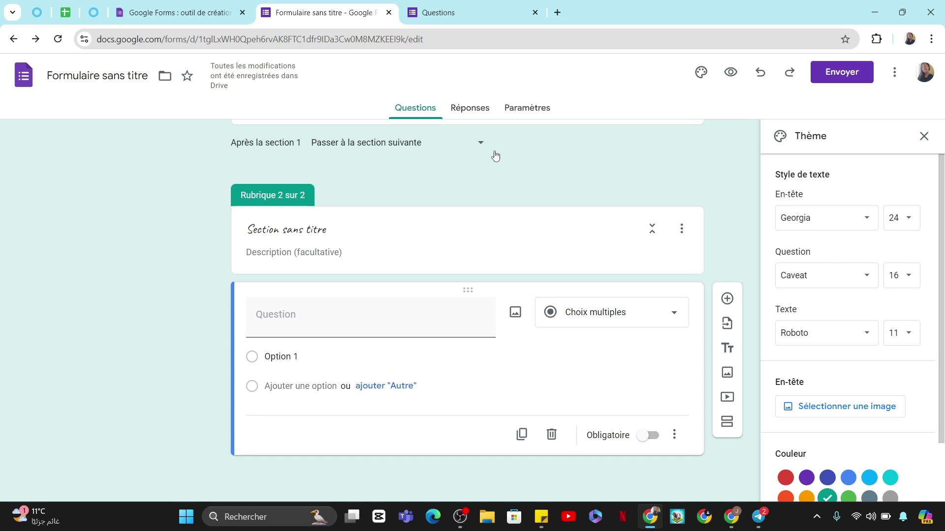
{"action": "scroll", "coordinate": [496, 156], "scroll_direction": "up", "scroll_amount": 4}
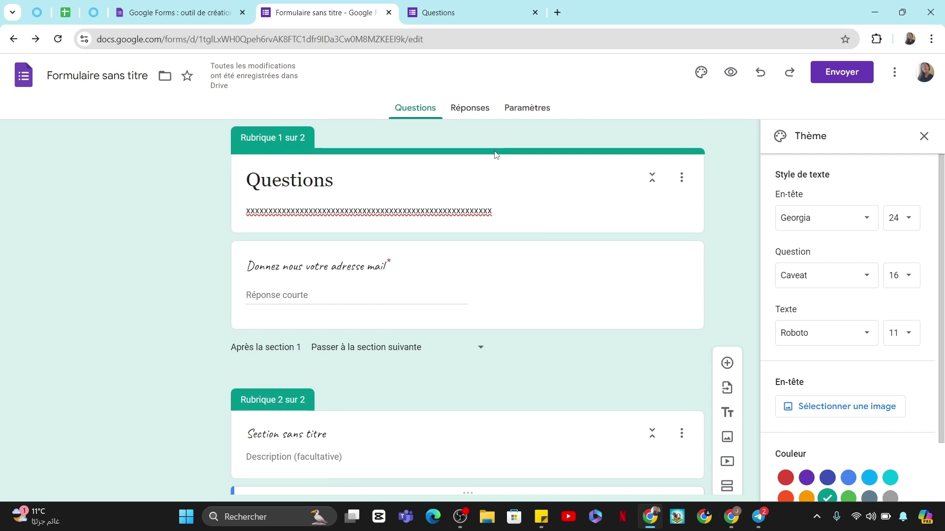
Step: Show the form's responses and open the dialog for adding collaborators
{"action": "left_click", "coordinate": [469, 111]}
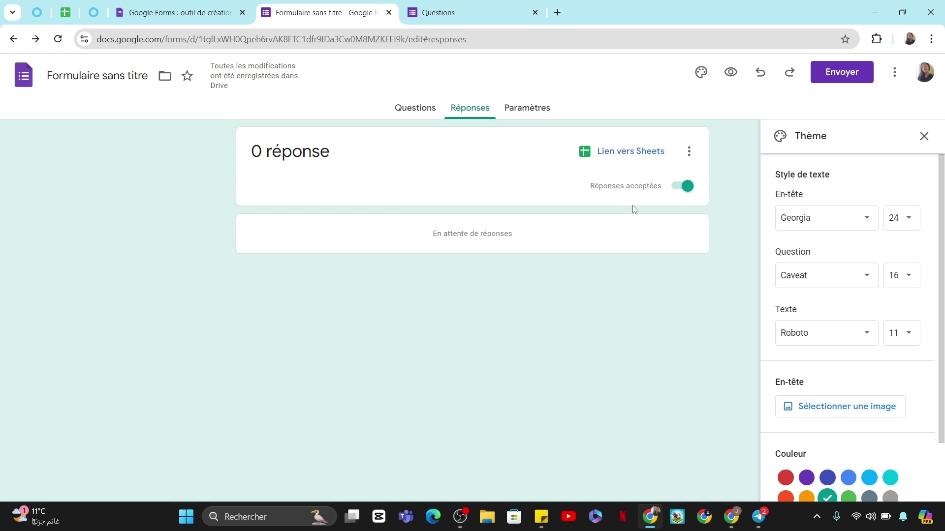
{"action": "scroll", "coordinate": [633, 209], "scroll_direction": "left", "scroll_amount": 3}
{"action": "left_click", "coordinate": [893, 73]}
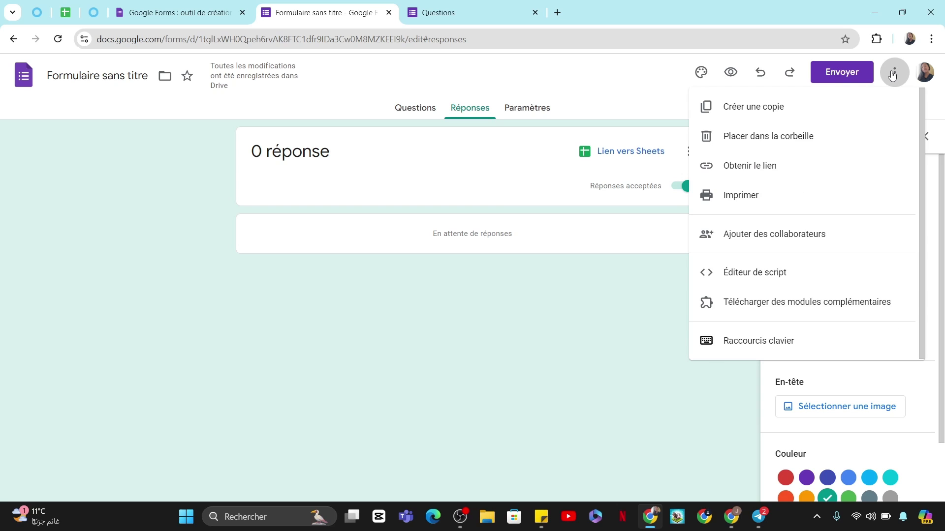
{"action": "left_click", "coordinate": [810, 236]}
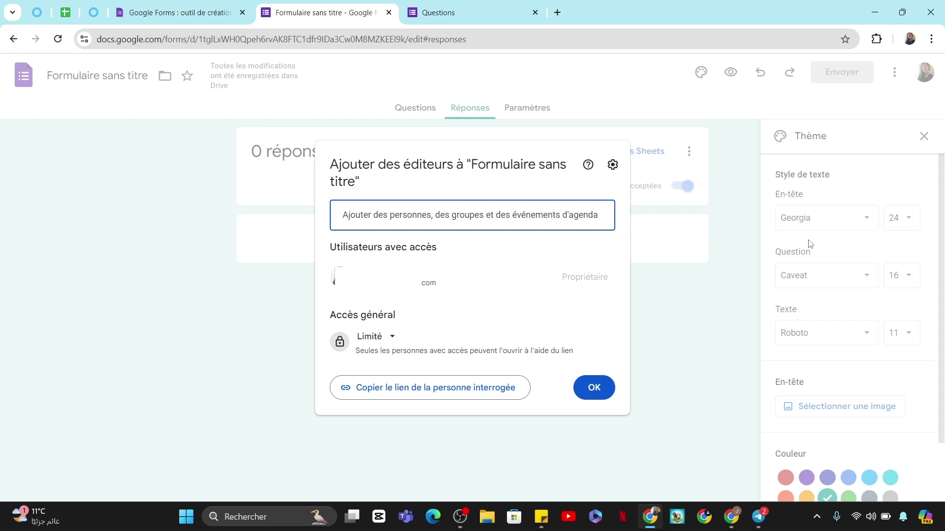
Step: Switch to the Google Forms overview page and examine the features it presents for creating and customizing forms
{"action": "key", "text": "ctrl+shift+Tab"}
{"action": "scroll", "coordinate": [304, 244], "scroll_direction": "down", "scroll_amount": 3}
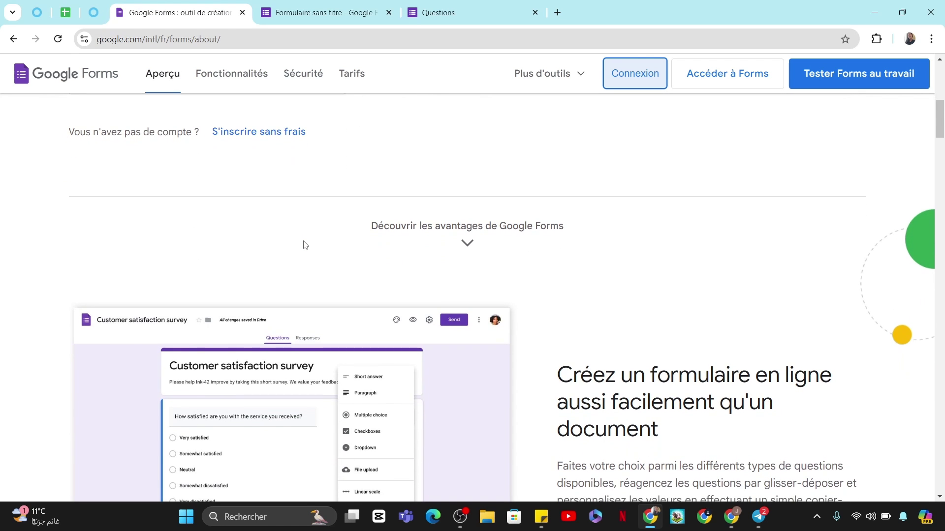
{"action": "scroll", "coordinate": [304, 245], "scroll_direction": "down", "scroll_amount": 3}
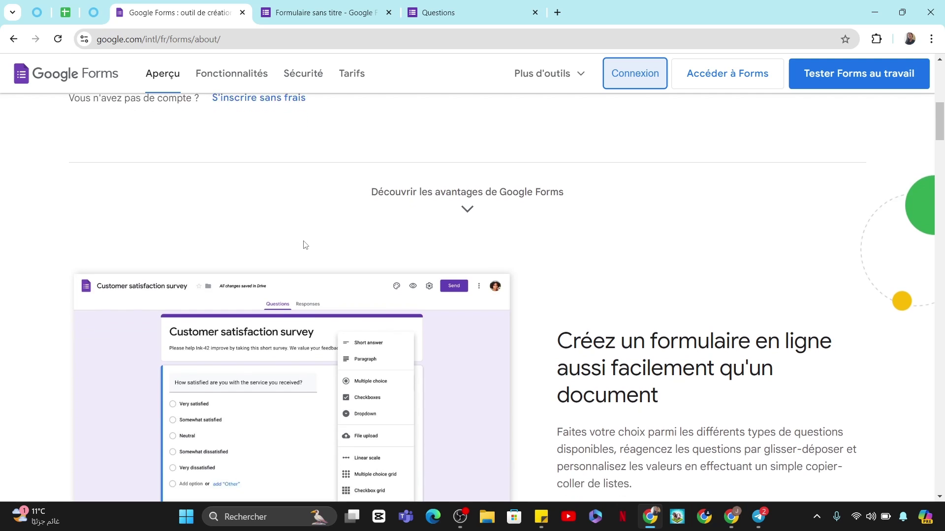
{"action": "scroll", "coordinate": [304, 245], "scroll_direction": "down", "scroll_amount": 5}
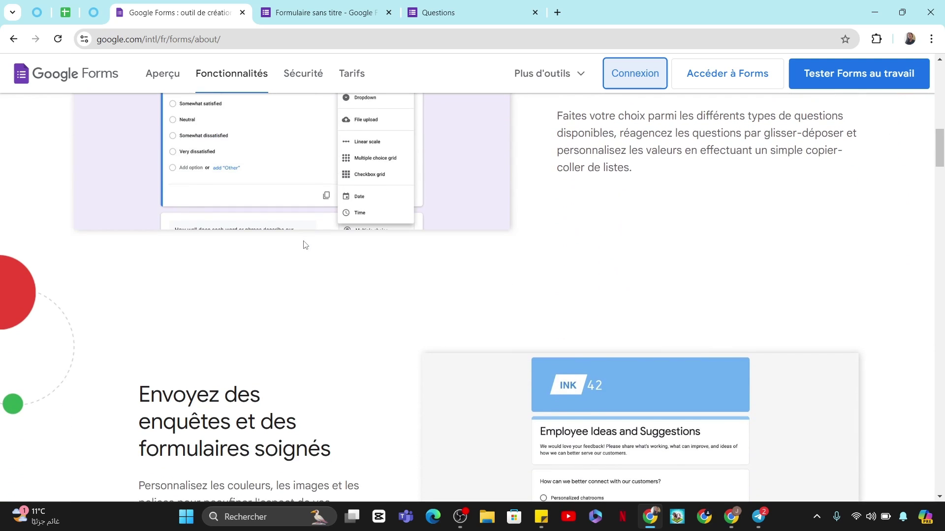
{"action": "scroll", "coordinate": [305, 244], "scroll_direction": "down", "scroll_amount": 3}
{"action": "scroll", "coordinate": [305, 244], "scroll_direction": "down", "scroll_amount": 8}
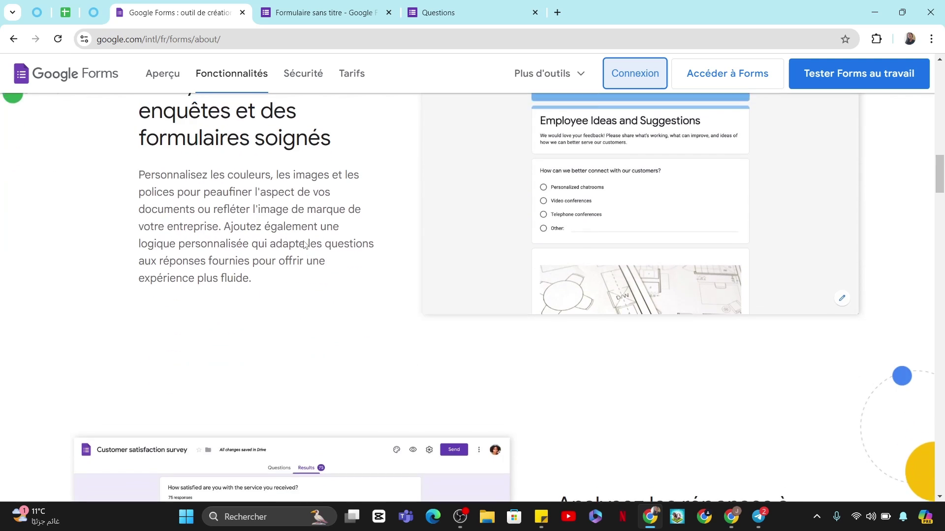